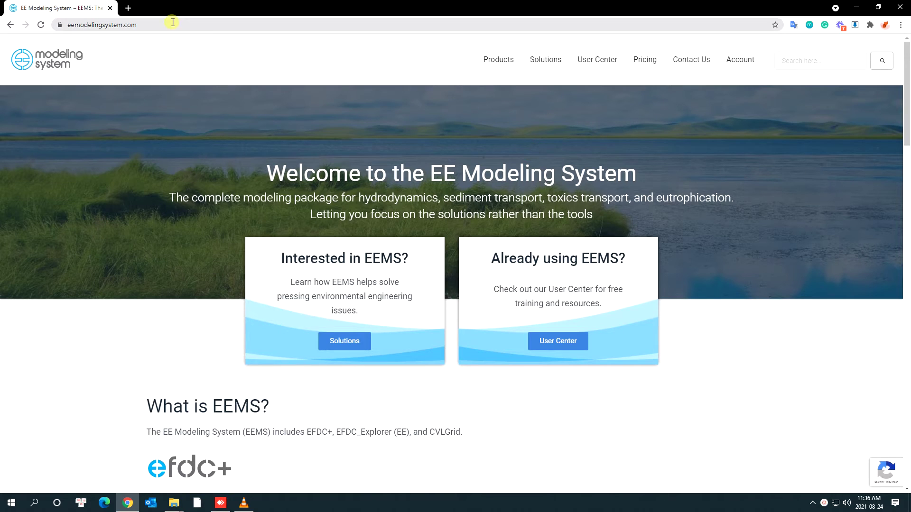
# Navigate Chrome to eemodelingsystem.com to load the EE Modeling System homepage
pyautogui.click(173, 23)
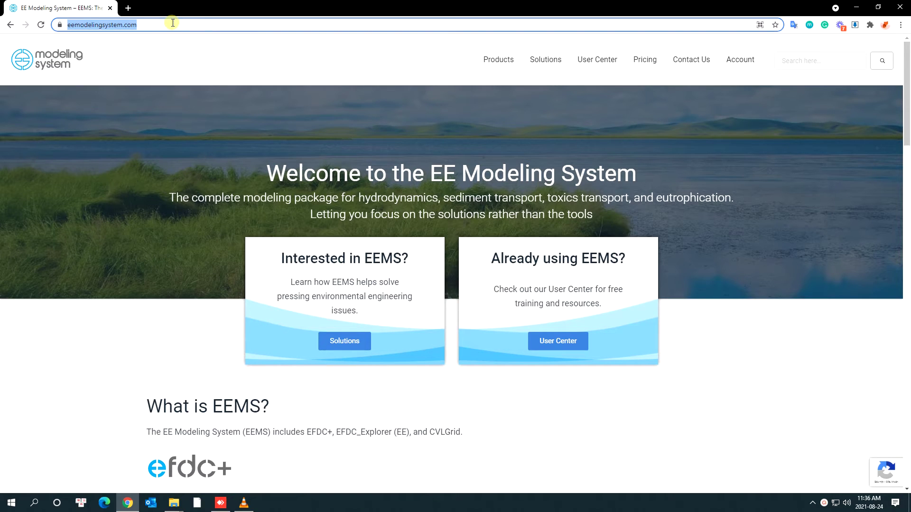
# Log in through Account > Log In with the account e-mail and password
pyautogui.moveTo(743, 75)
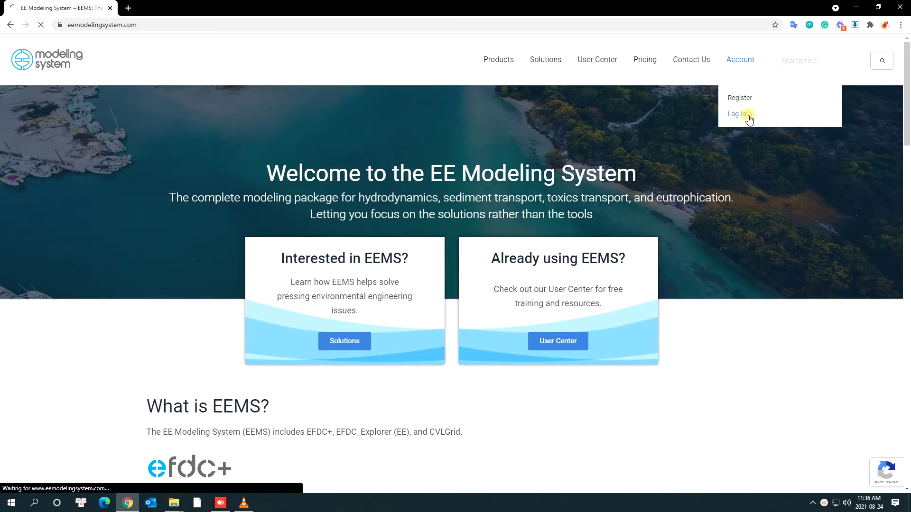
pyautogui.click(748, 115)
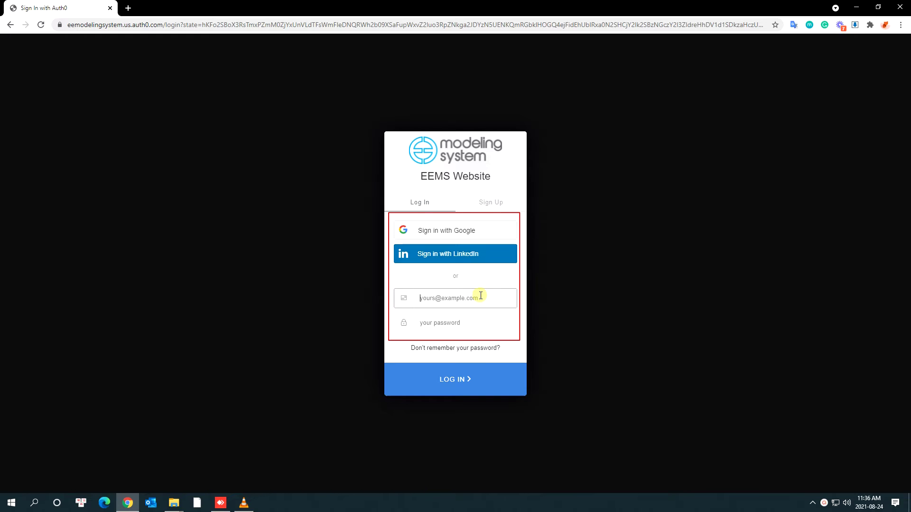
pyautogui.click(475, 324)
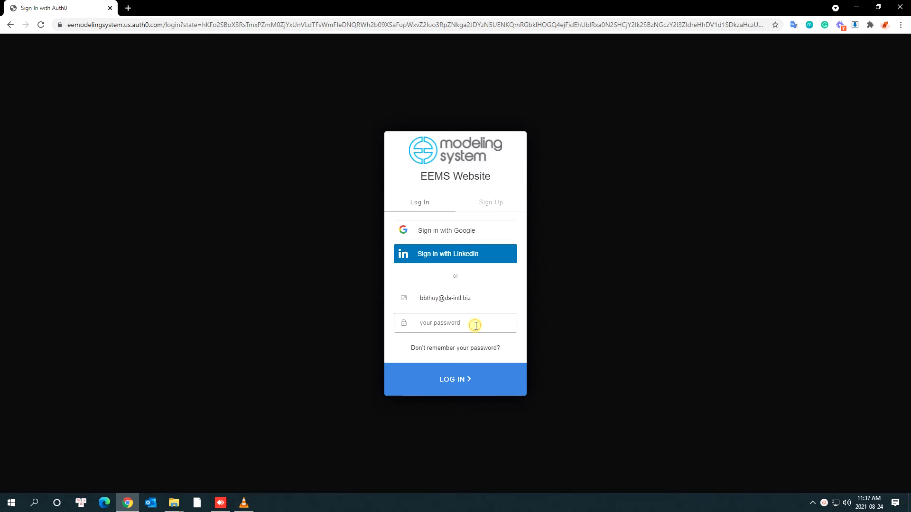
pyautogui.write('********')
pyautogui.press('Return')
# Download the EEMS10.3.4 Setup Package 64 bit from User Center > Downloads
pyautogui.moveTo(610, 66)
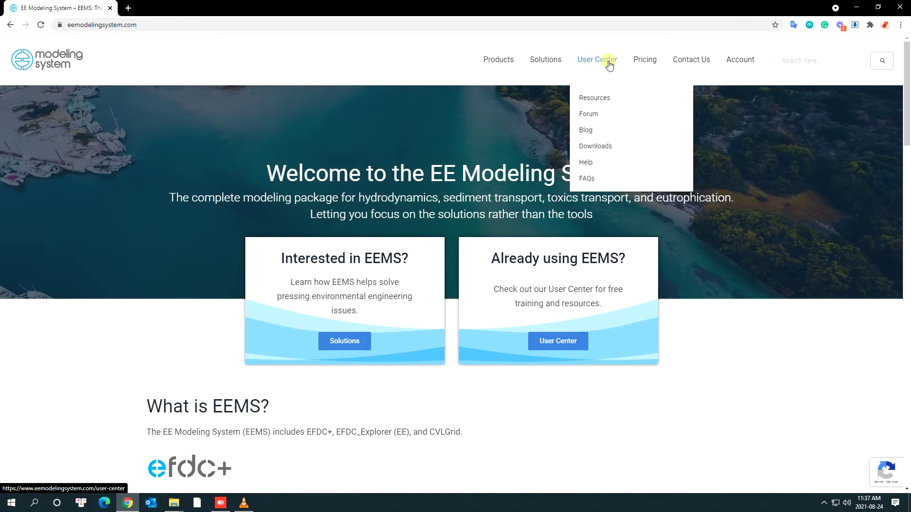
pyautogui.click(610, 150)
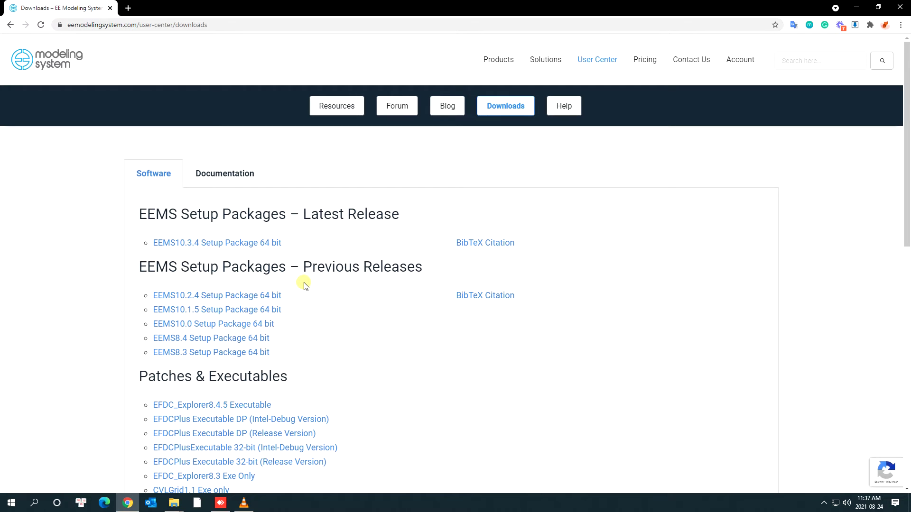
pyautogui.click(279, 247)
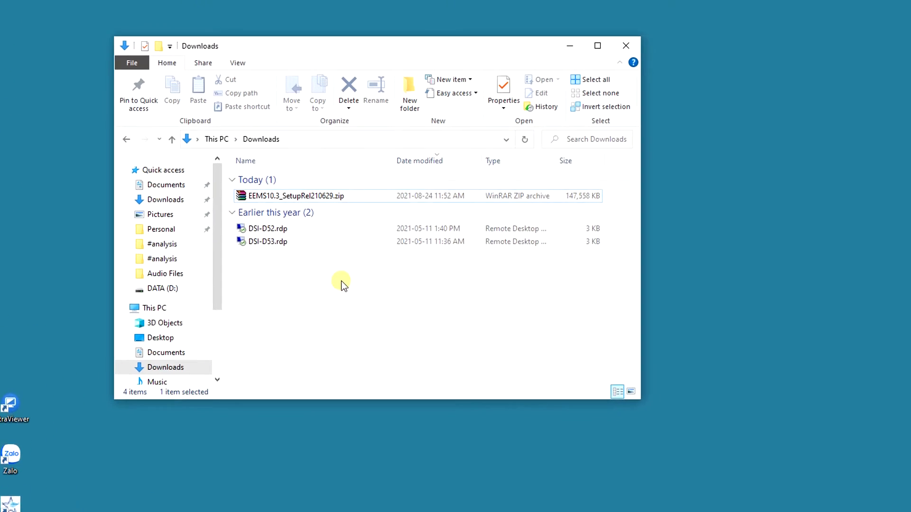
# Extract EEMS10.3_SetupRel210629.zip in Downloads and run the setup program inside the extracted folder
pyautogui.moveTo(352, 216)
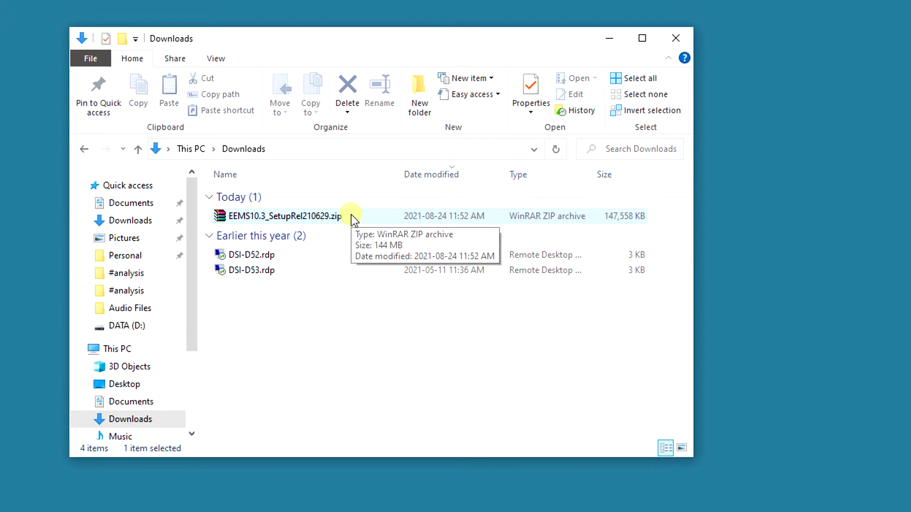
pyautogui.rightClick(311, 216)
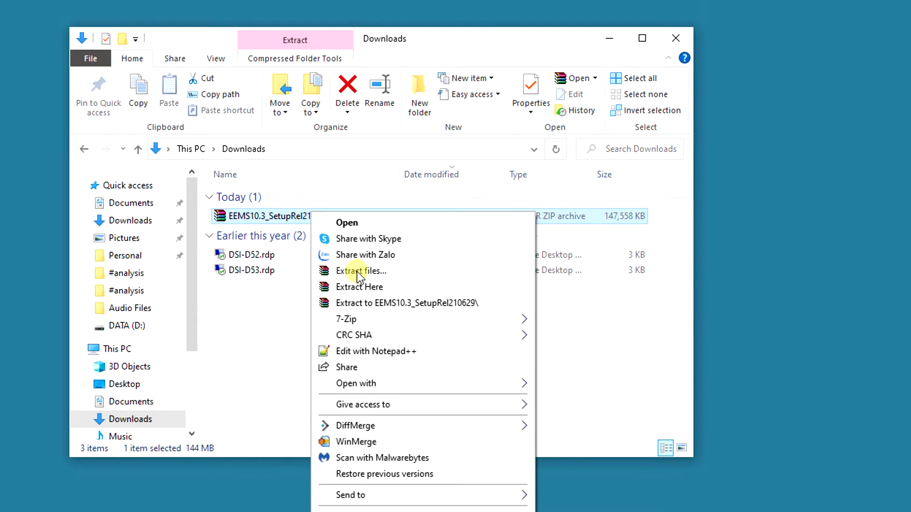
pyautogui.click(355, 270)
pyautogui.click(550, 489)
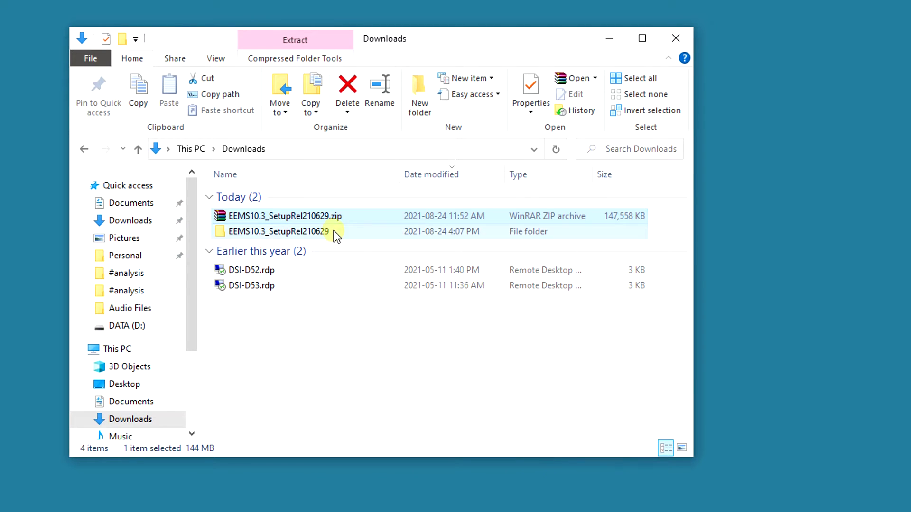
pyautogui.doubleClick(285, 231)
pyautogui.doubleClick(316, 195)
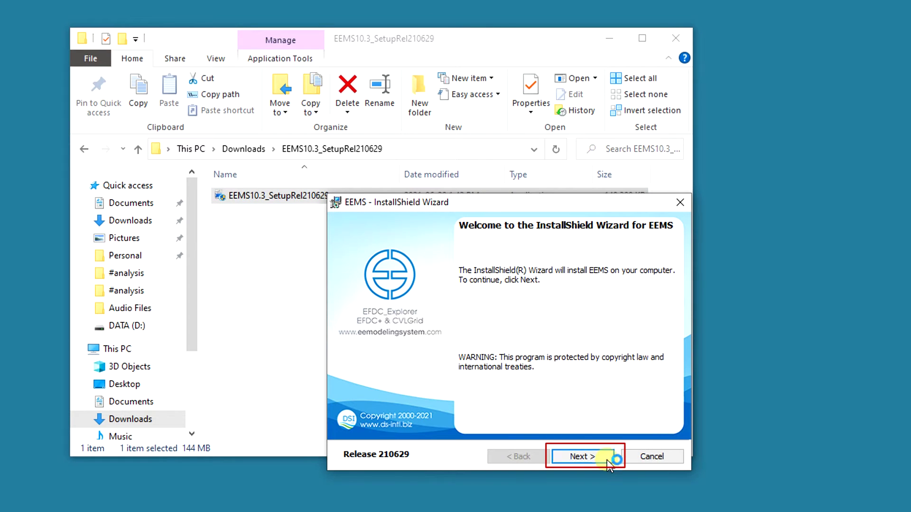
# Accept the terms in the EEMS license agreement and advance to Customer Information
pyautogui.click(609, 467)
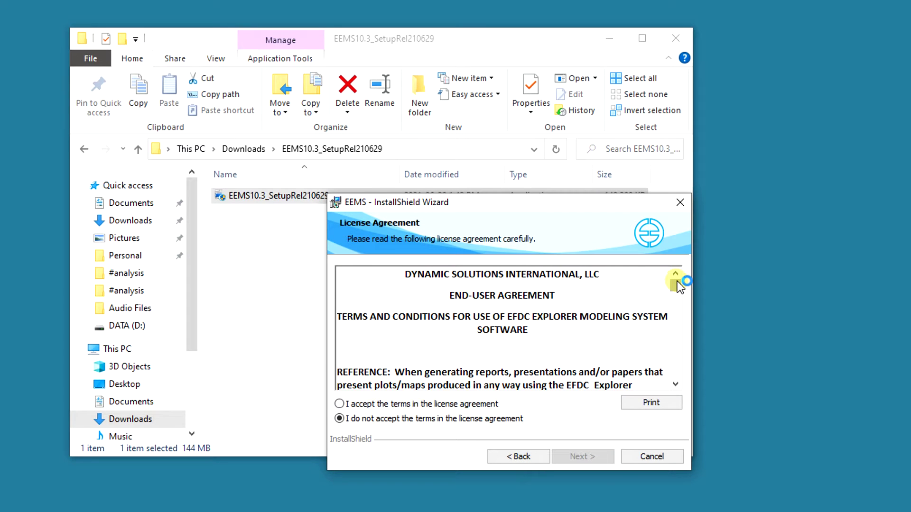
pyautogui.moveTo(675, 285); pyautogui.dragTo(676, 273)
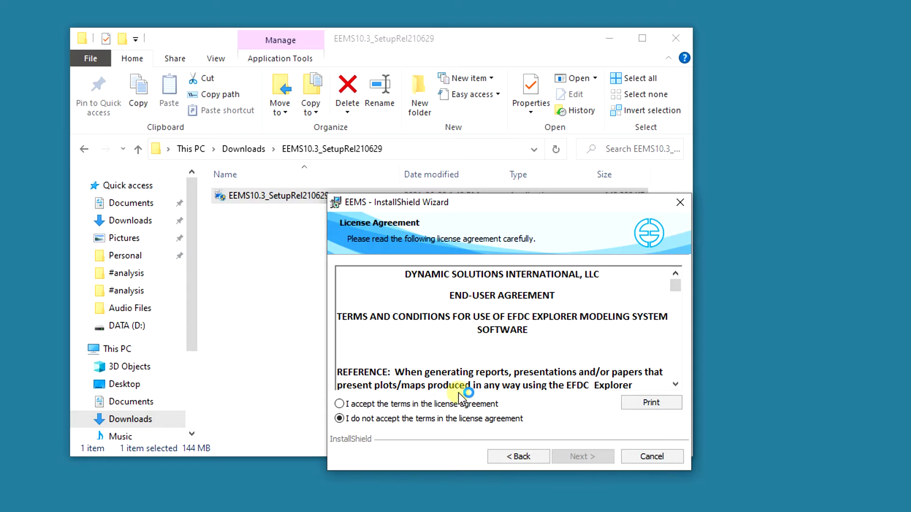
pyautogui.click(340, 404)
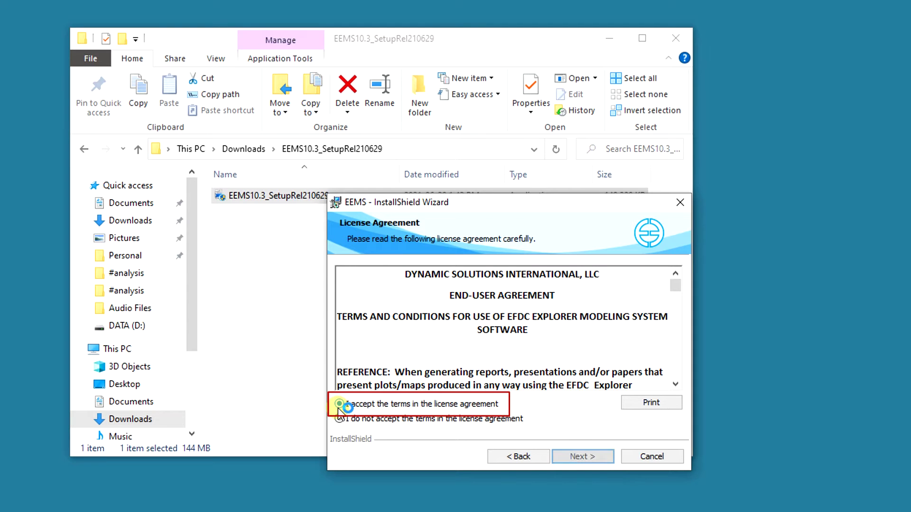
pyautogui.click(562, 453)
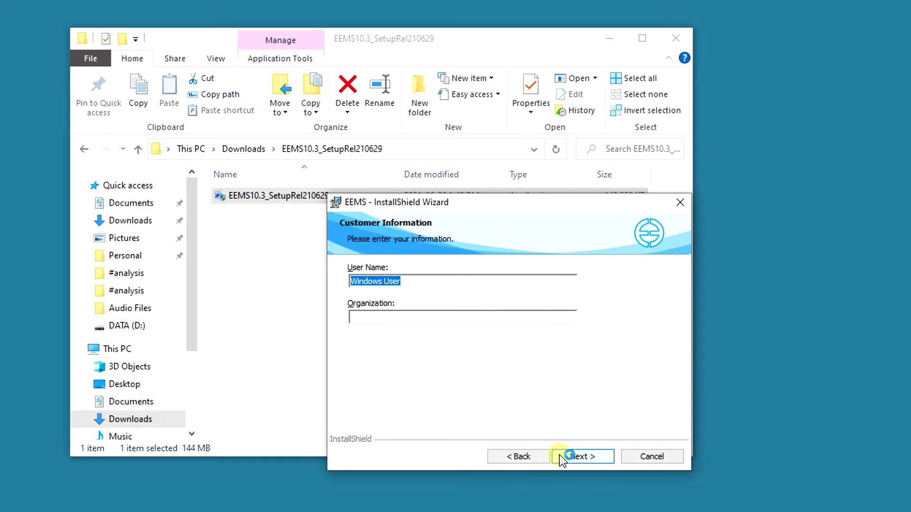
# Enter the user's name and organization DSI on the Customer Information page
pyautogui.click(425, 280)
pyautogui.click(383, 315)
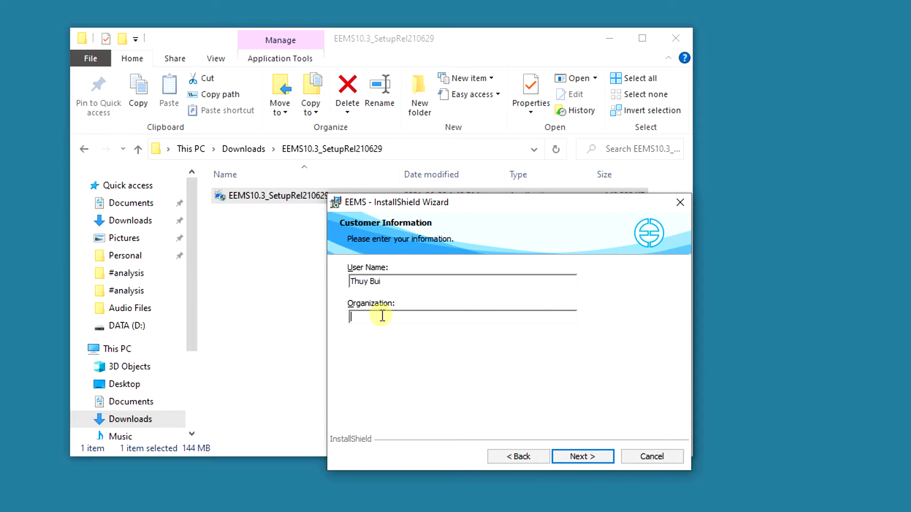
pyautogui.write('DSI')
pyautogui.click(562, 454)
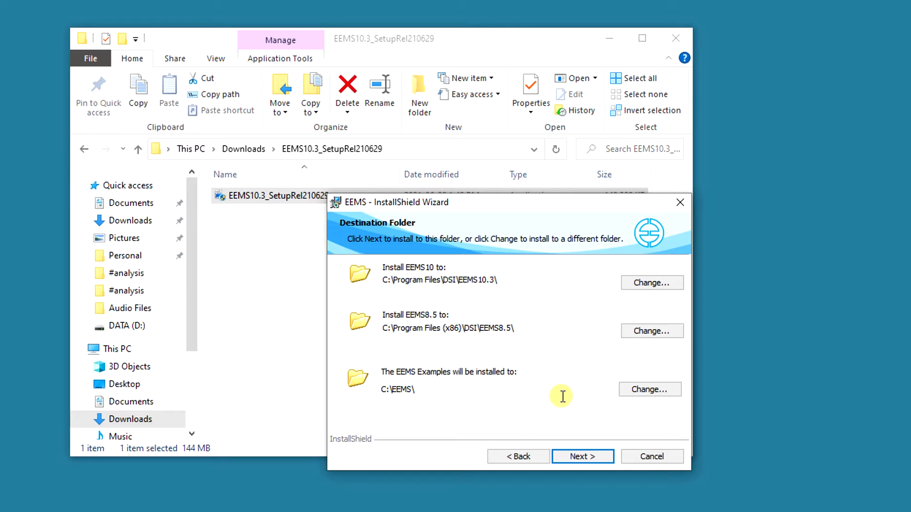
# Keep the default EEMS destination folder and proceed to the Setup Type page
pyautogui.click(631, 285)
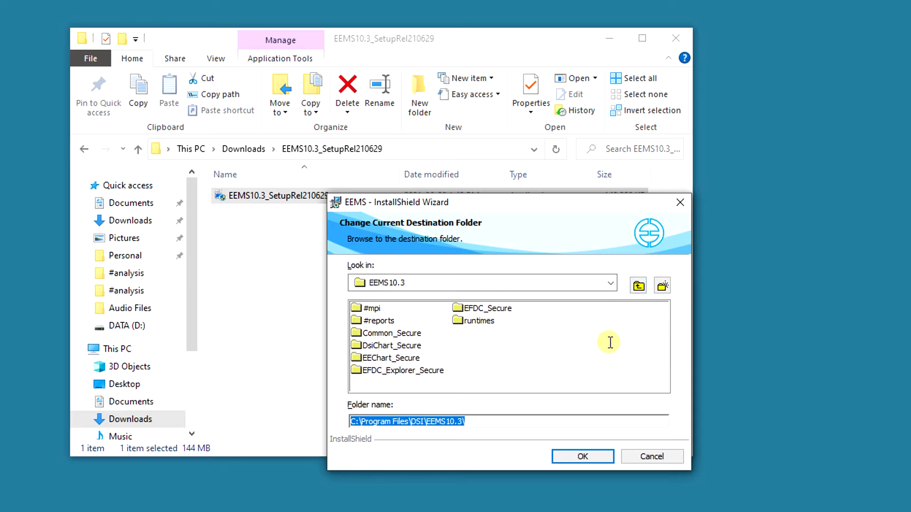
pyautogui.click(650, 455)
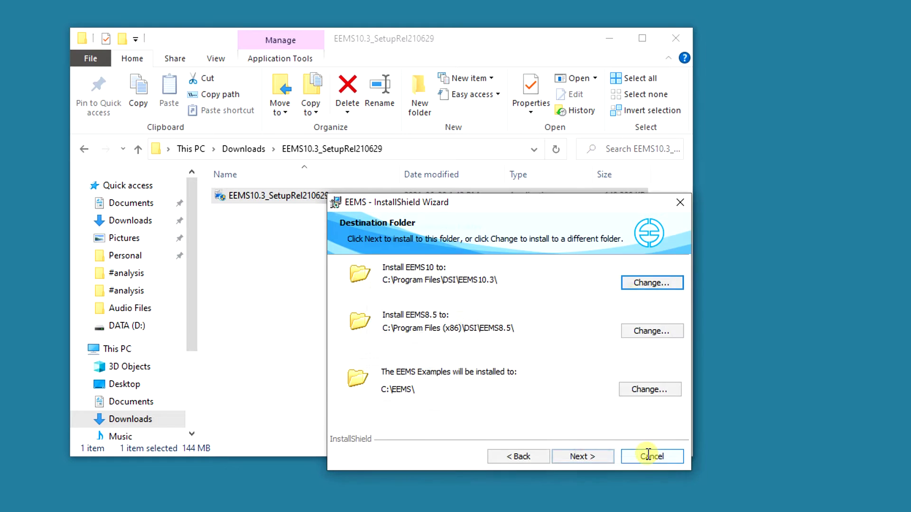
pyautogui.click(601, 456)
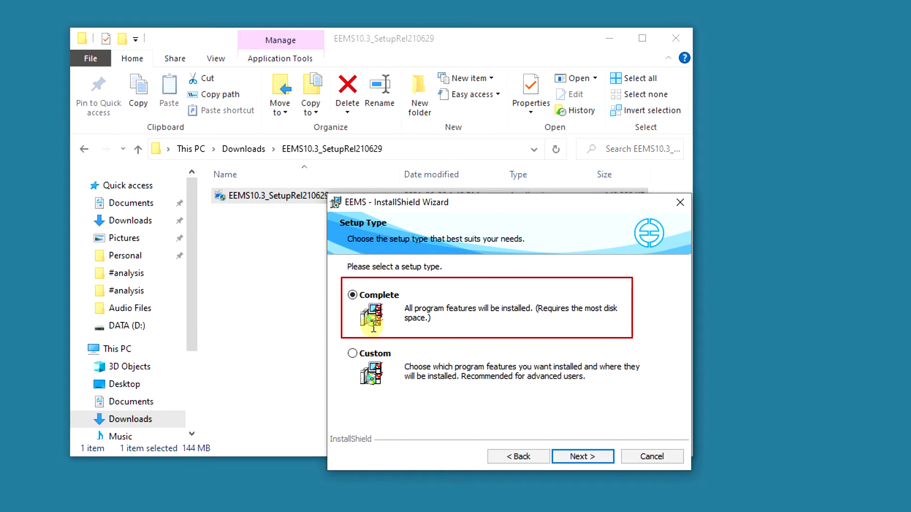
# Keep the Complete setup type and run the EEMS installation
pyautogui.click(364, 354)
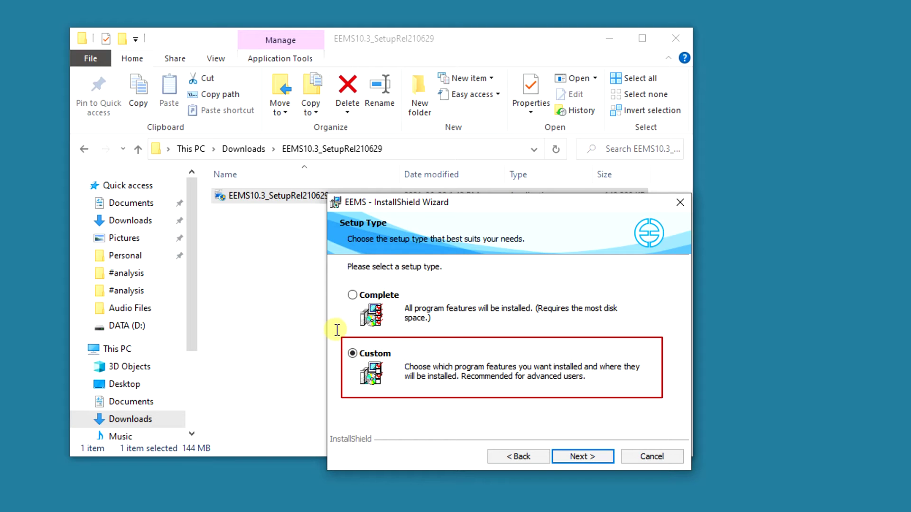
pyautogui.click(352, 296)
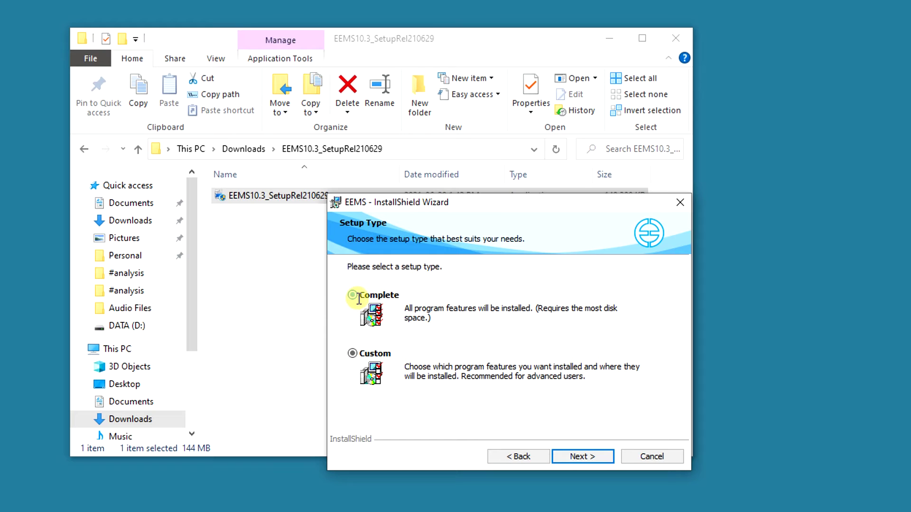
pyautogui.click(565, 456)
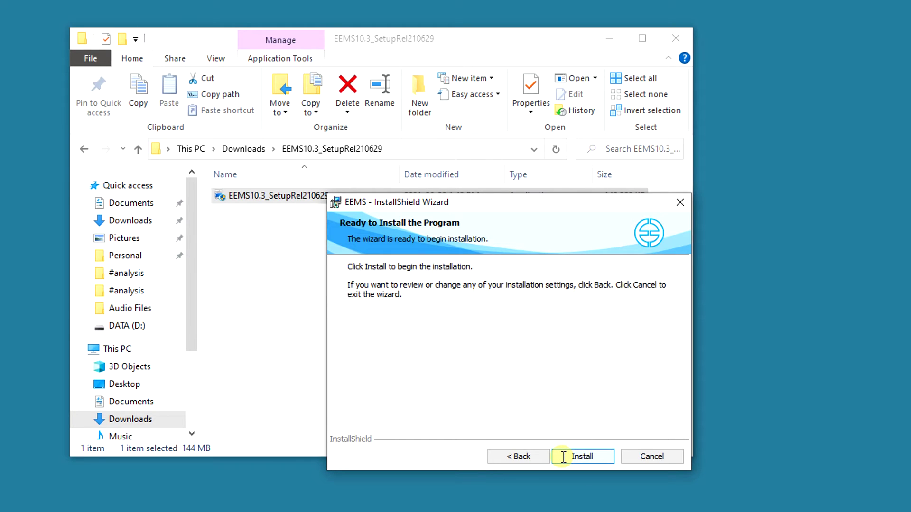
pyautogui.click(563, 456)
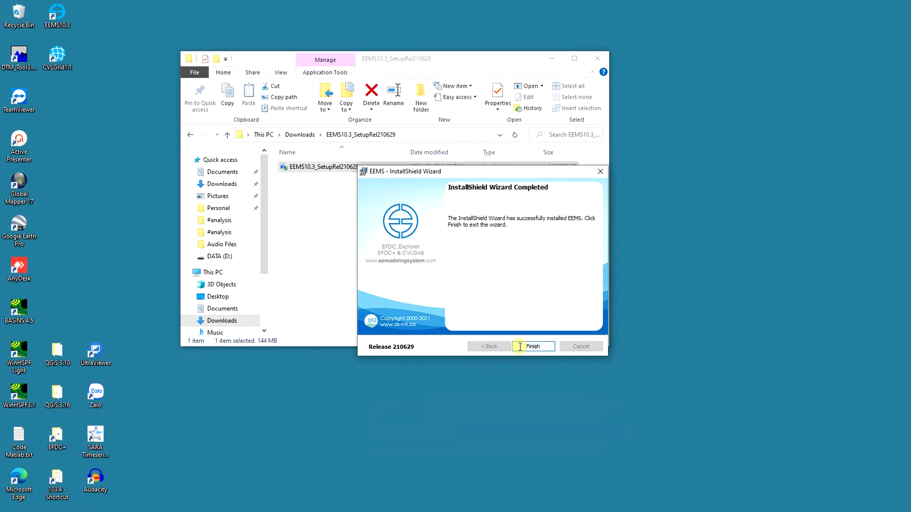
# Close the InstallShield Wizard Completed page with Finish
pyautogui.click(520, 347)
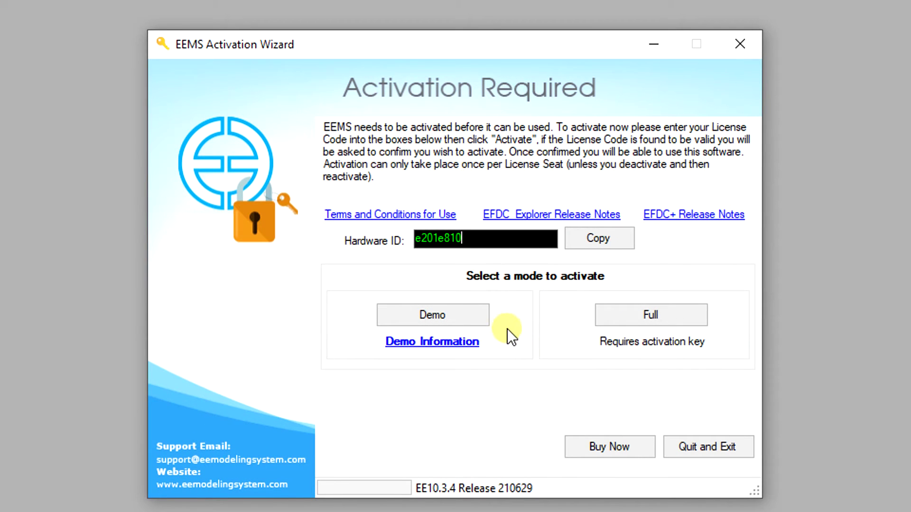
# Choose Demo activation and sign in with the account e-mail and password
pyautogui.click(483, 323)
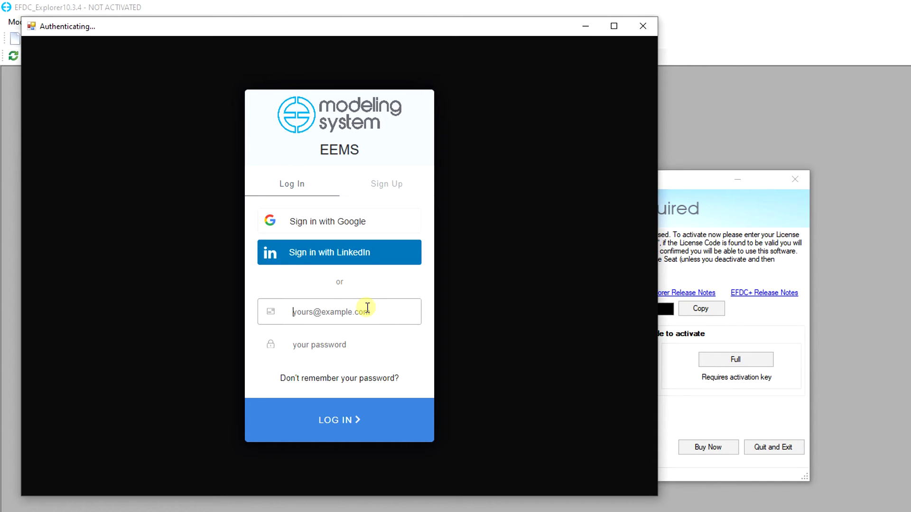
pyautogui.click(345, 349)
pyautogui.write('*********')
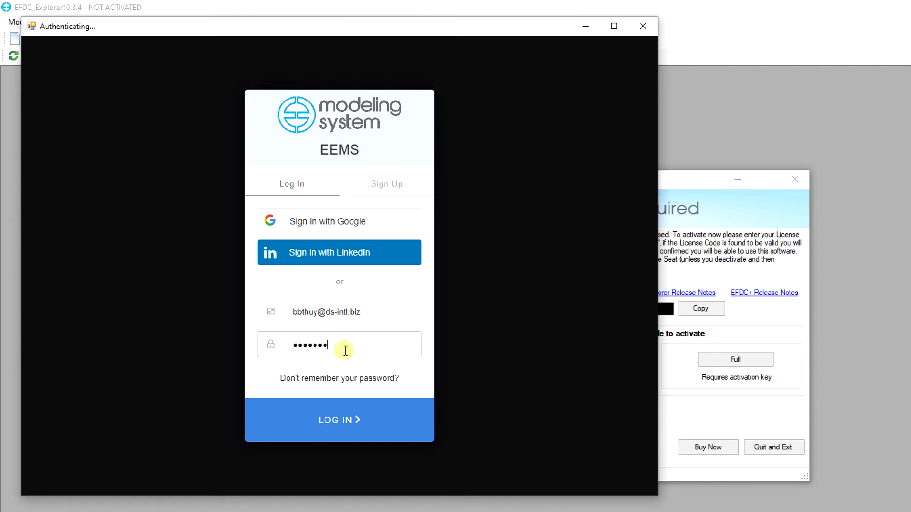
pyautogui.press('Return')
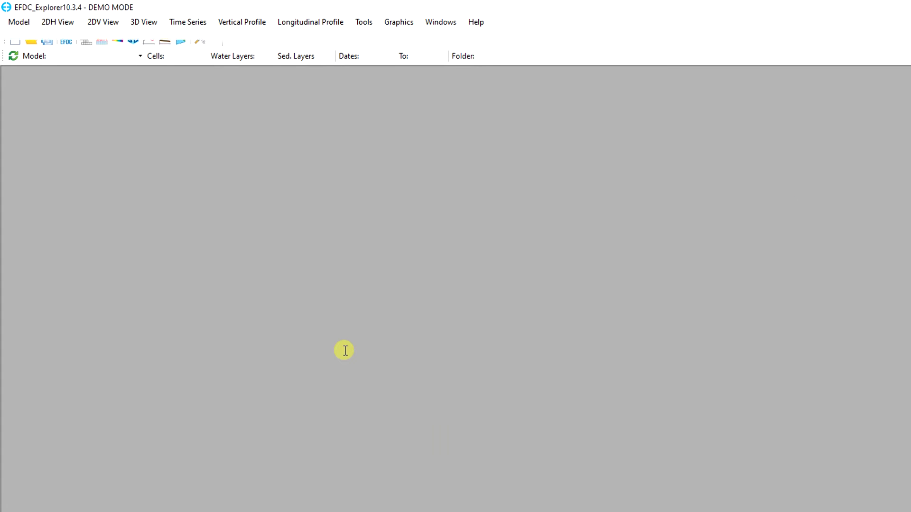
# Check Help > About shows DEMO MODE for EE10.3.4 Release 210629, then reopen the Help menu
pyautogui.click(484, 21)
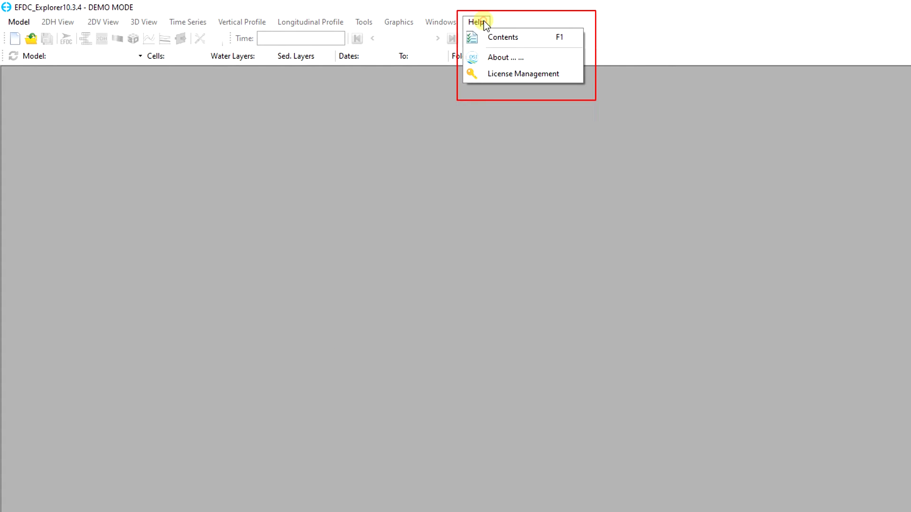
pyautogui.click(499, 55)
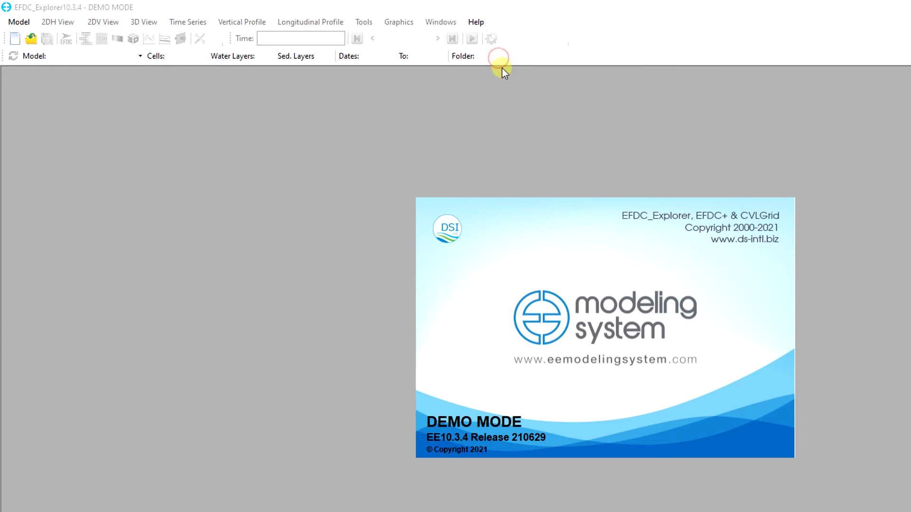
pyautogui.click(776, 268)
pyautogui.click(479, 24)
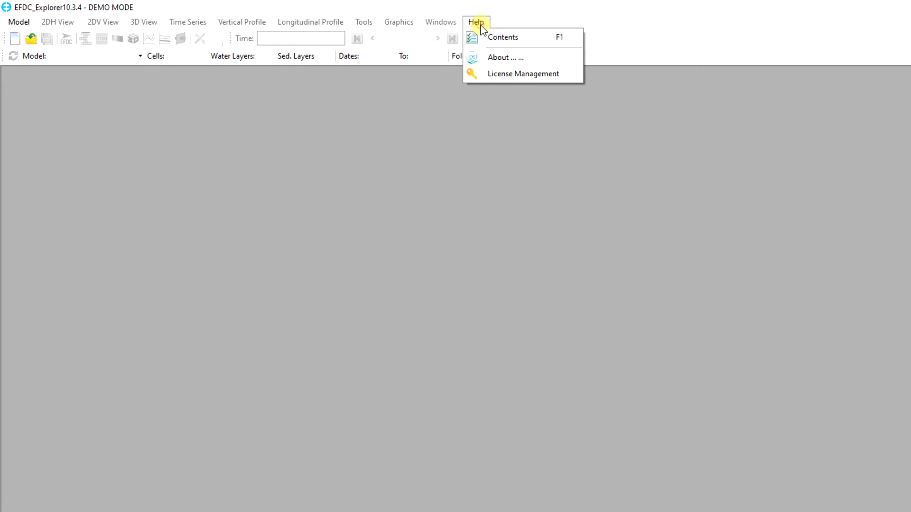
# Remove Demo mode from the Demo Mode License tab and choose Full activation
pyautogui.click(500, 73)
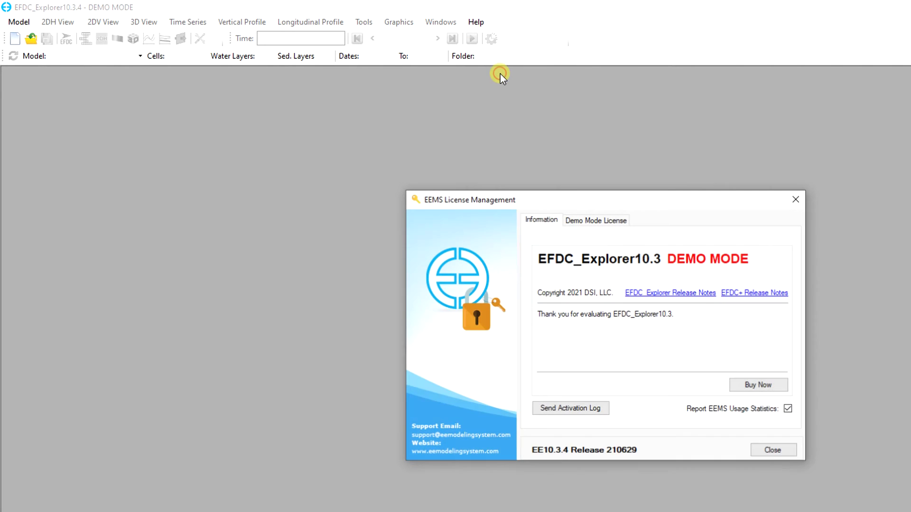
pyautogui.click(598, 223)
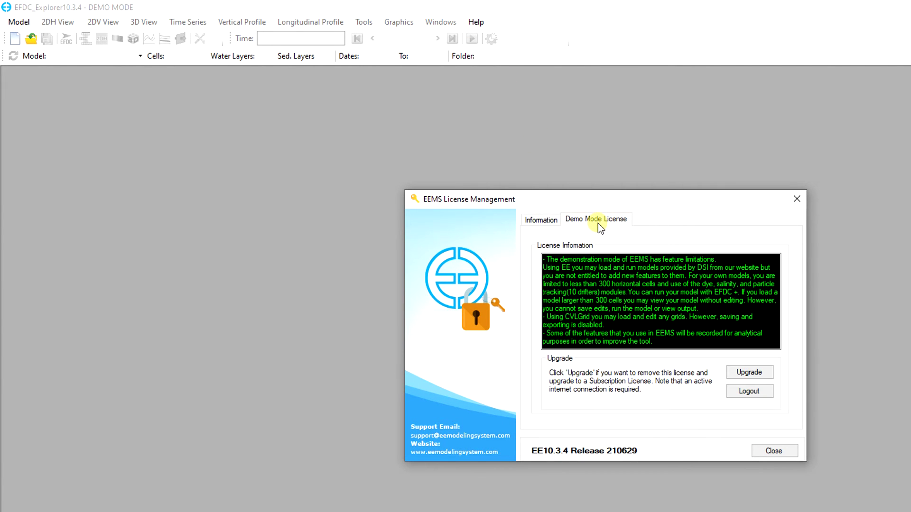
pyautogui.click(765, 377)
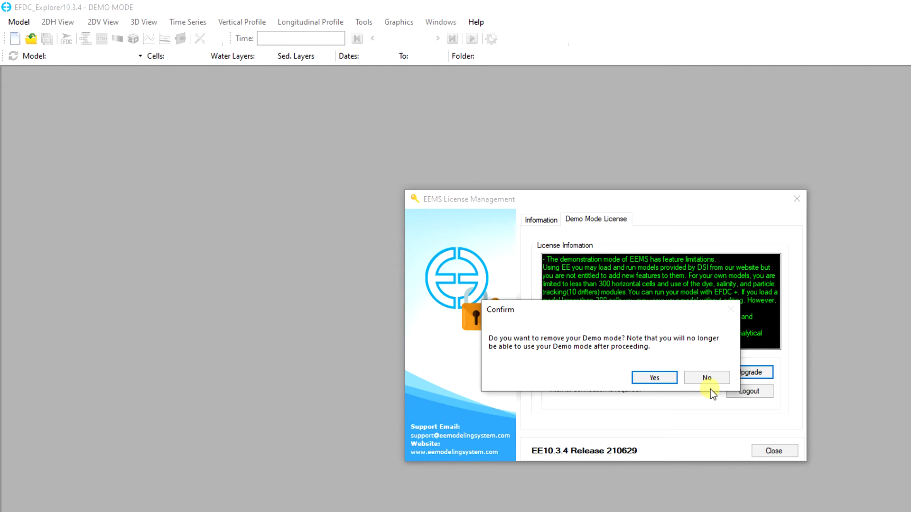
pyautogui.click(662, 380)
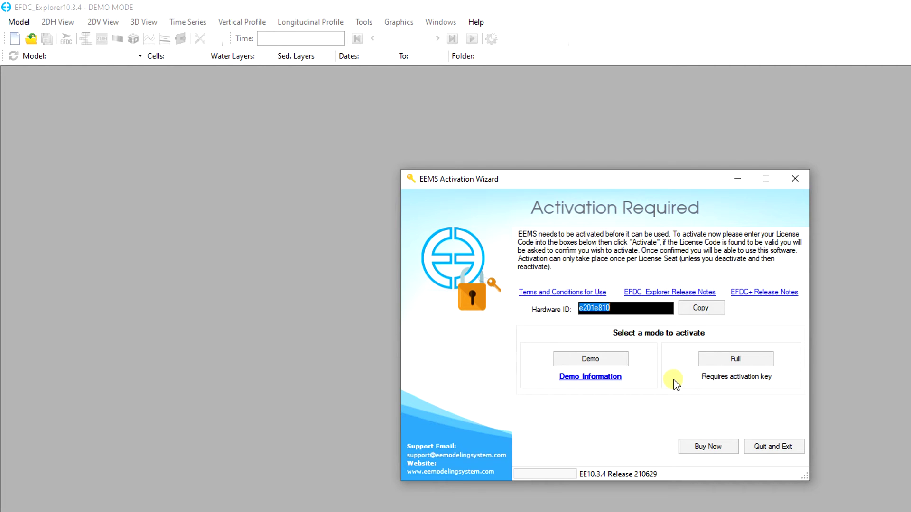
pyautogui.click(700, 363)
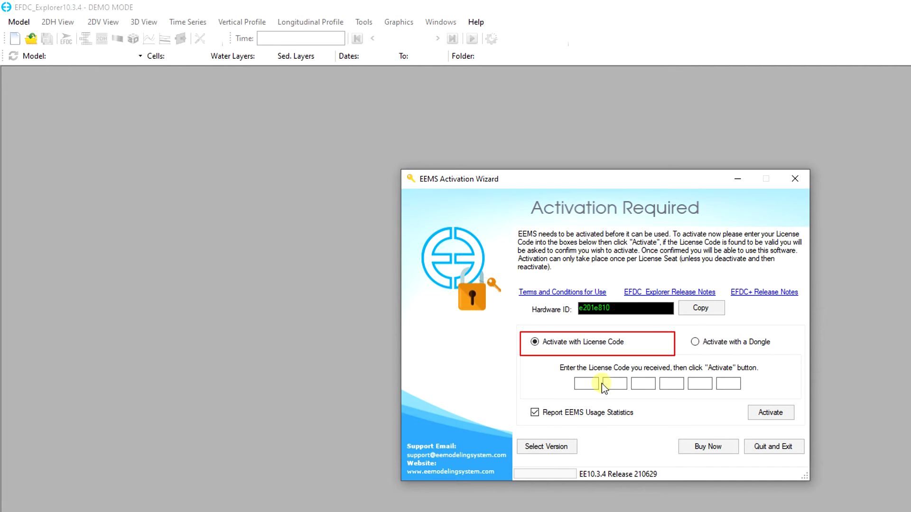
# Paste the license code into the code boxes, activate it, and accept the seat-count message
pyautogui.click(594, 384)
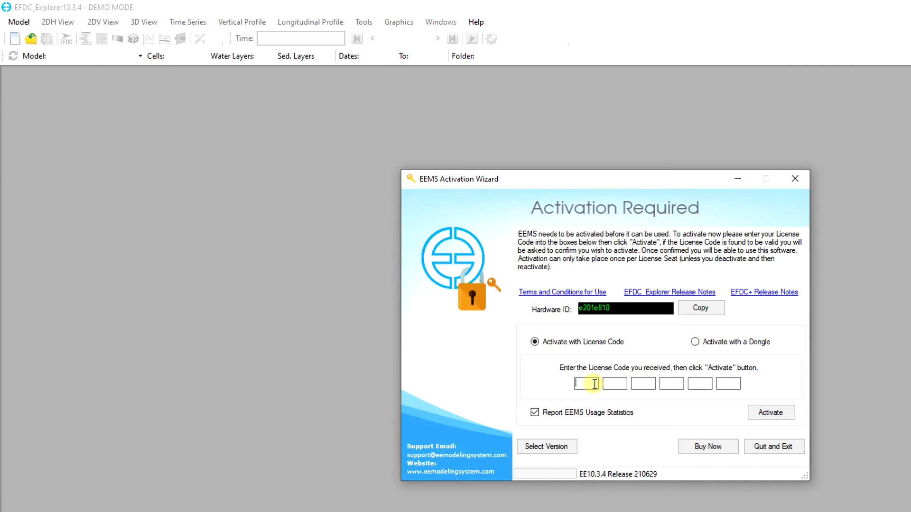
pyautogui.hotkey('ctrl', 'v')
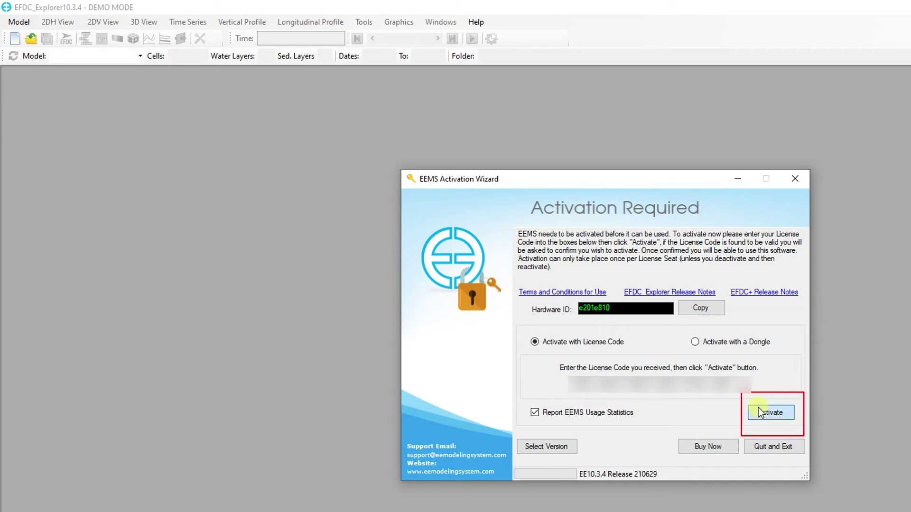
pyautogui.click(759, 412)
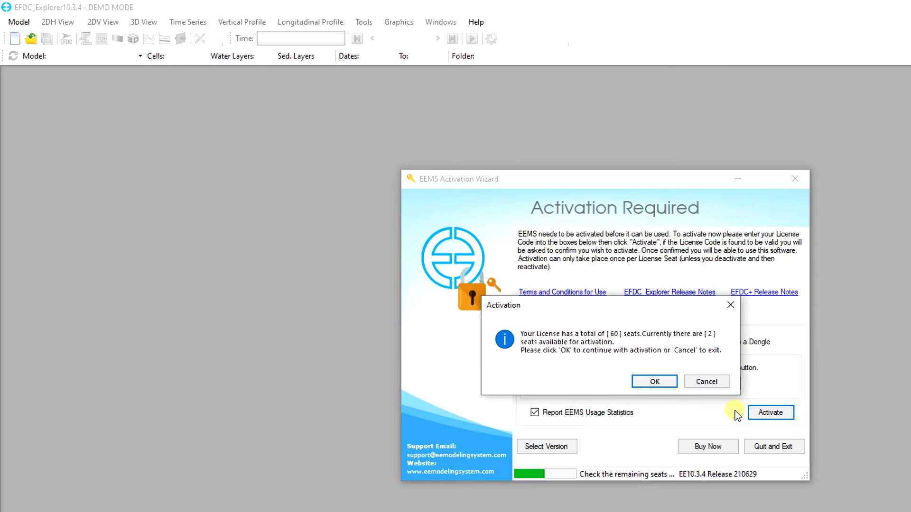
pyautogui.click(665, 382)
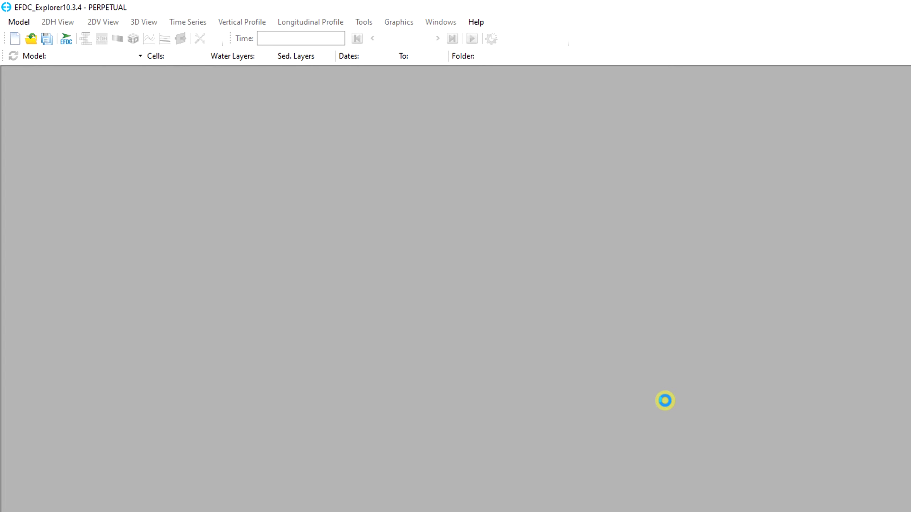
# Open Help > About to view EFDC_Explorer's splash screen
pyautogui.click(477, 22)
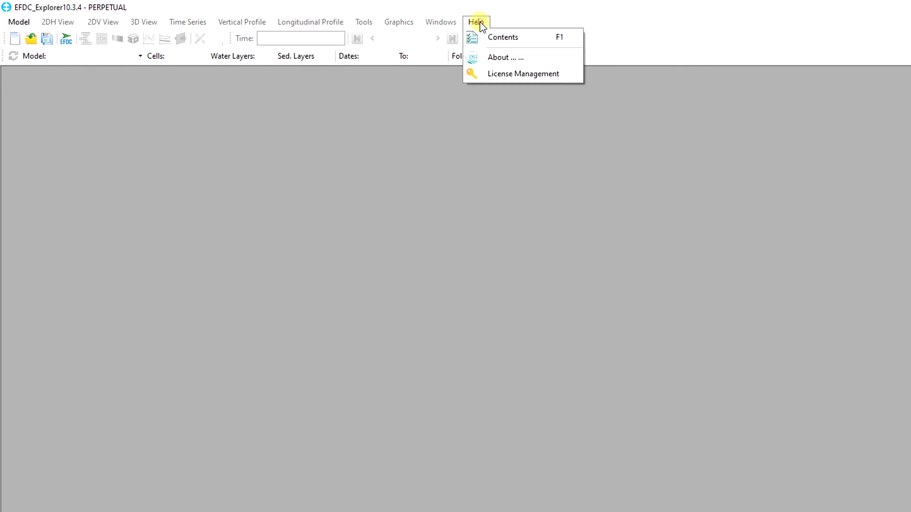
pyautogui.click(483, 58)
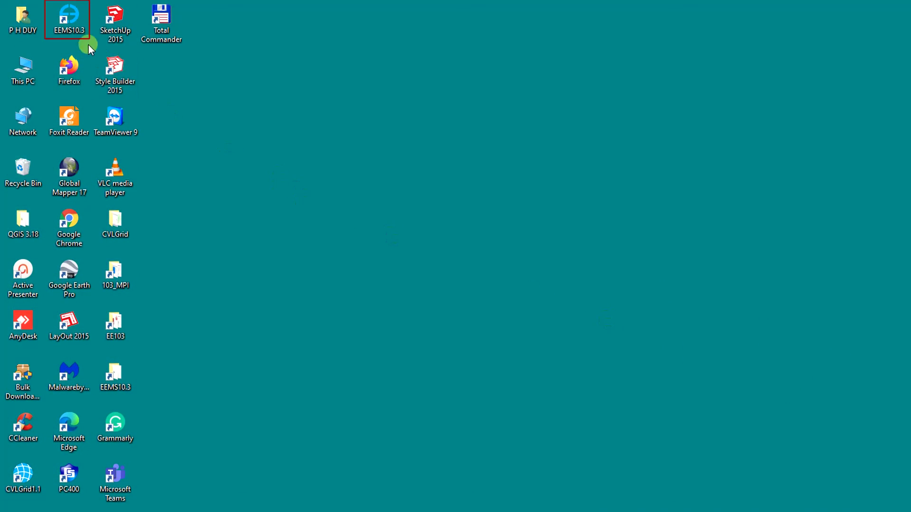
# Launch EEMS10.3 and choose Full activation with a Dongle
pyautogui.click(69, 25)
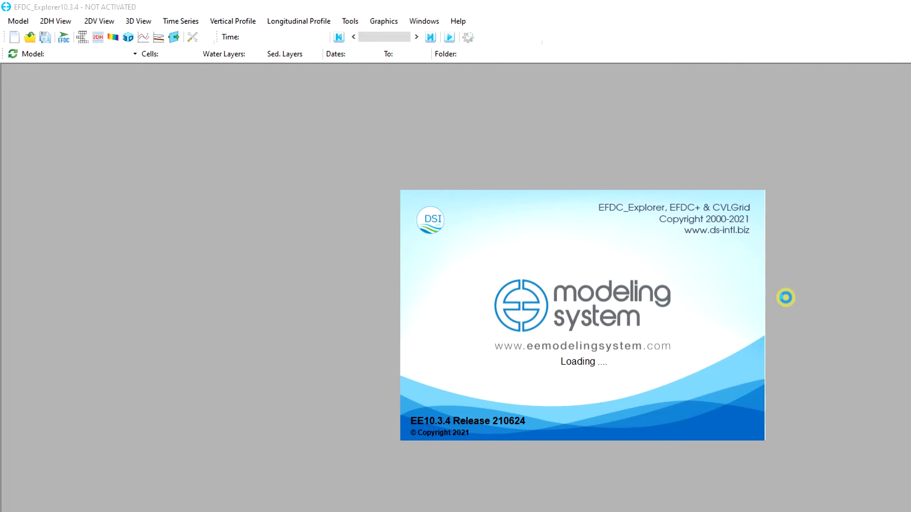
pyautogui.click(716, 335)
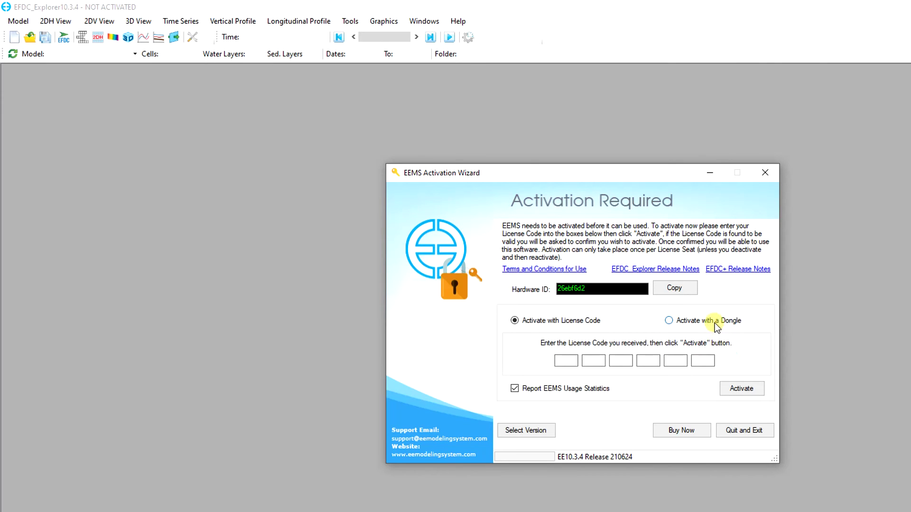
pyautogui.click(715, 323)
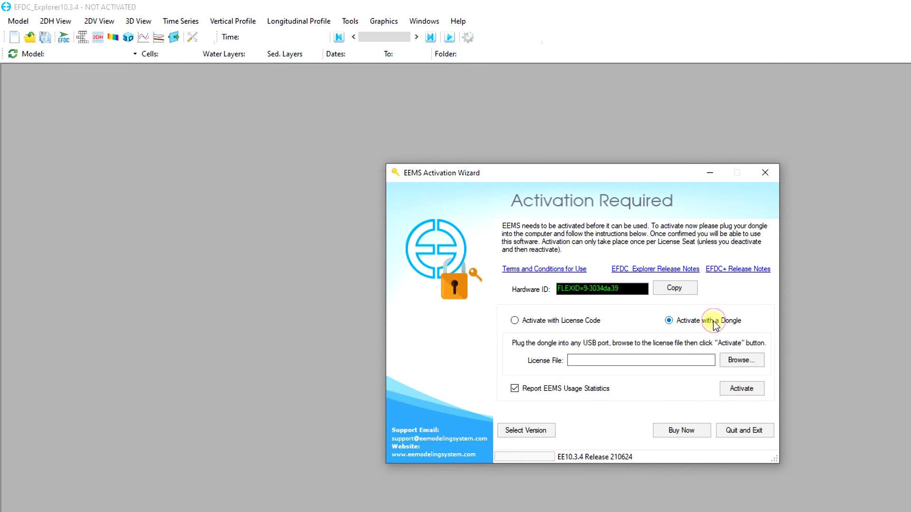
# Load the .lic file from USB DISK > FLEXID folder > EE Only and activate
pyautogui.click(743, 359)
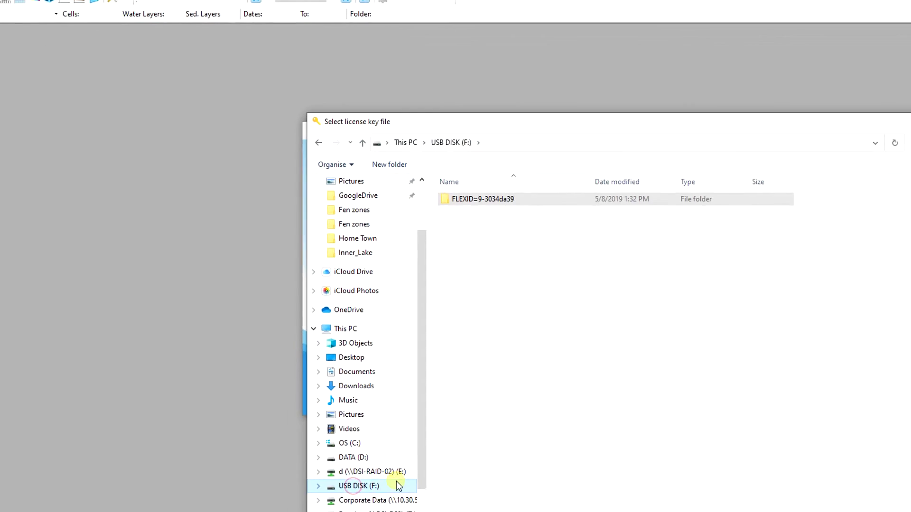
pyautogui.doubleClick(512, 200)
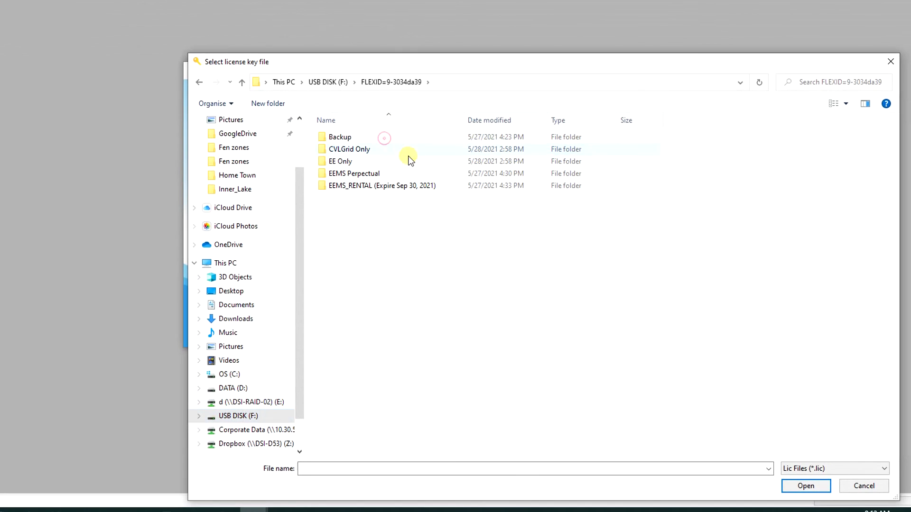
pyautogui.doubleClick(472, 223)
pyautogui.click(407, 137)
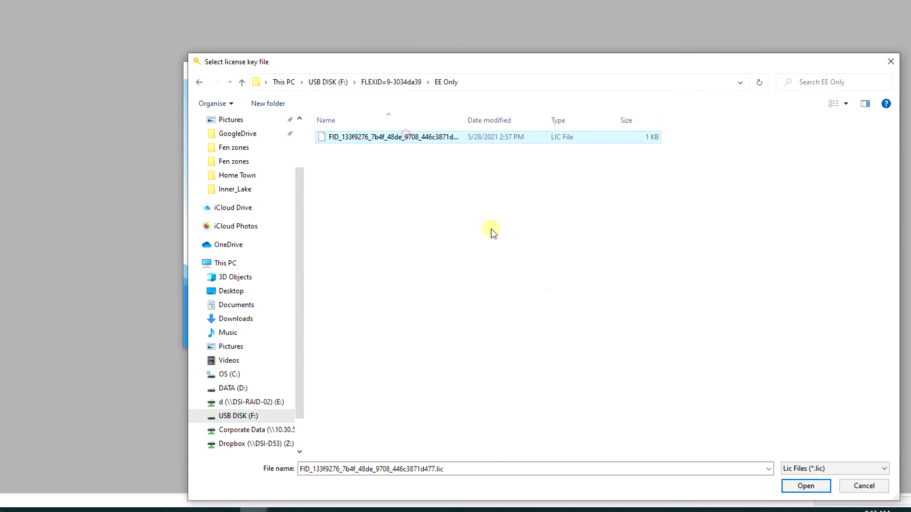
pyautogui.click(802, 486)
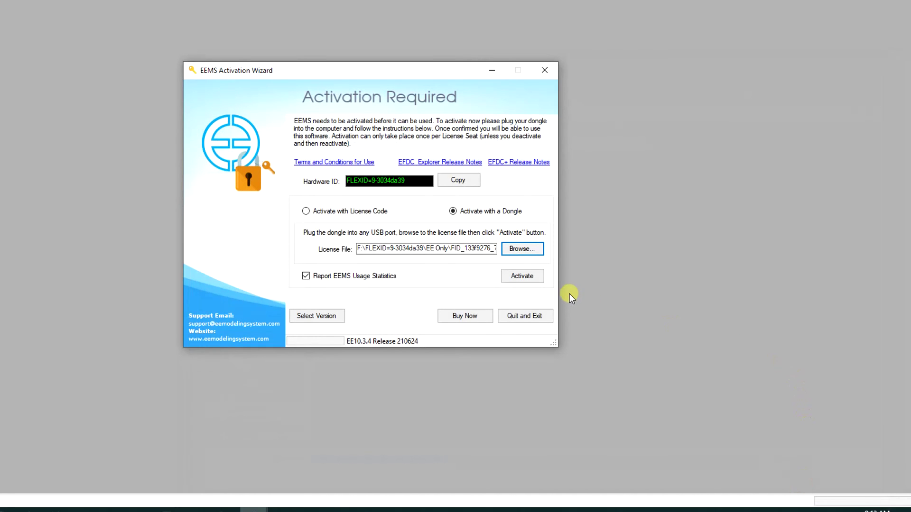
pyautogui.click(532, 278)
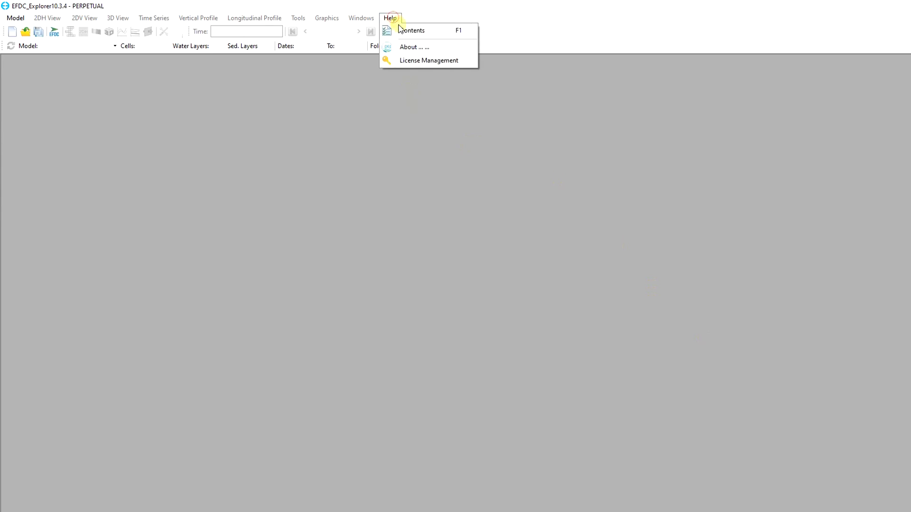
# Check in License Management that the license is PERPETUAL, maintenance expiring 2022-05-28
pyautogui.click(419, 61)
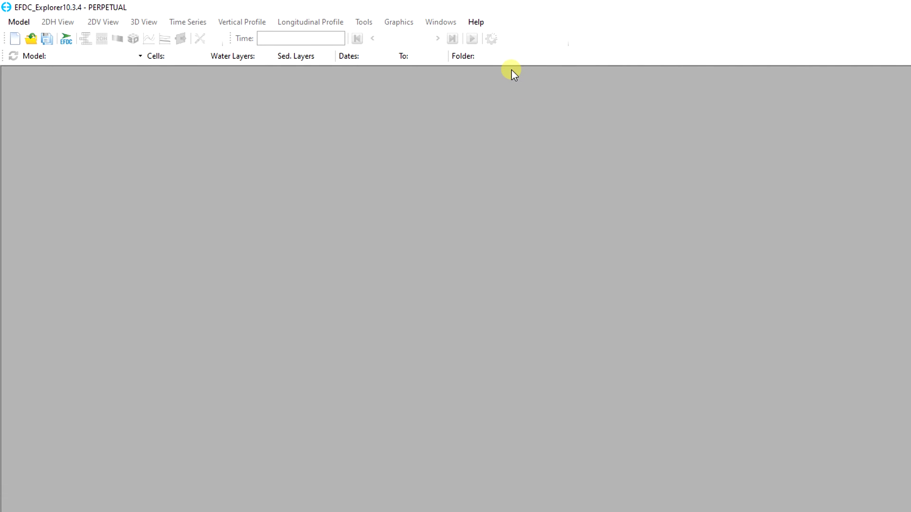
# Deactivate the perpetual license from License Management's Perpetual License tab, confirming each prompt
pyautogui.click(489, 21)
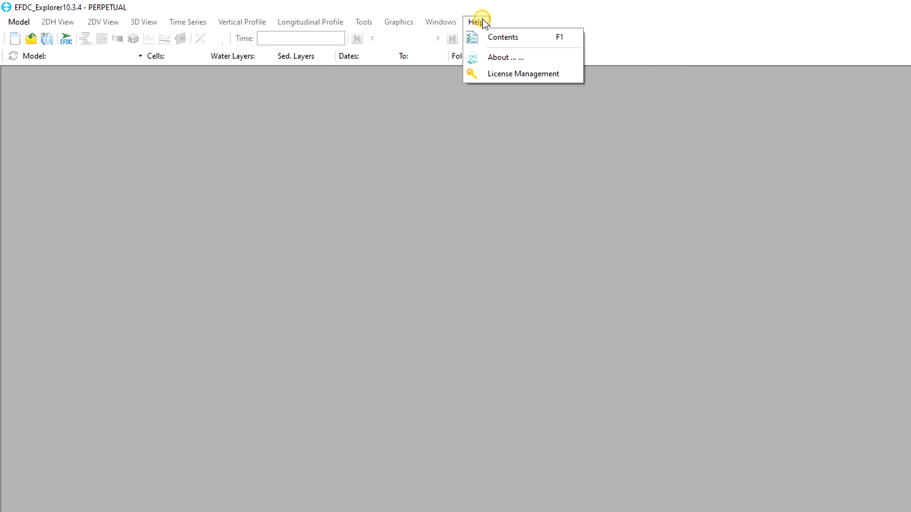
pyautogui.click(510, 75)
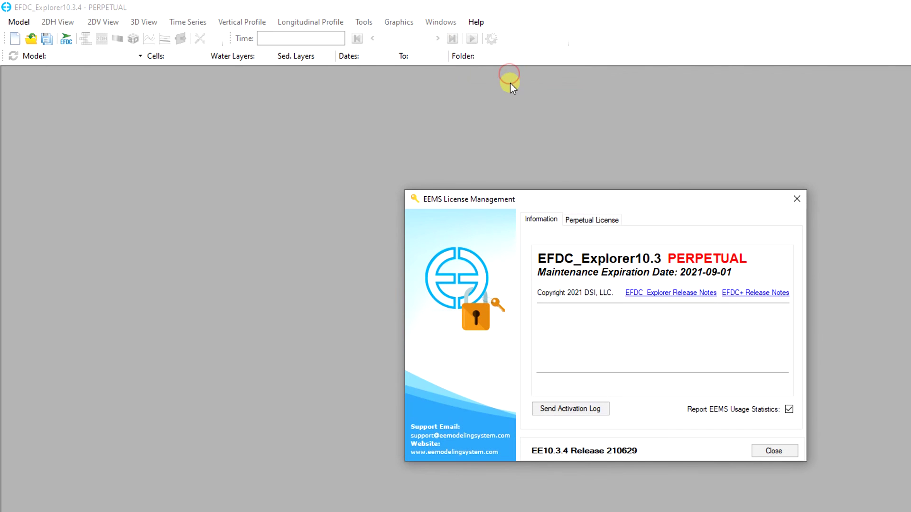
pyautogui.click(572, 220)
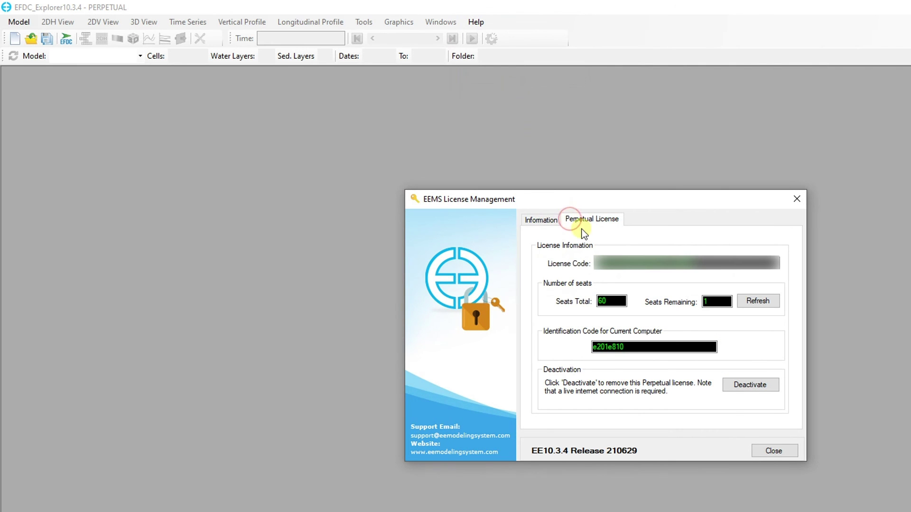
pyautogui.click(771, 383)
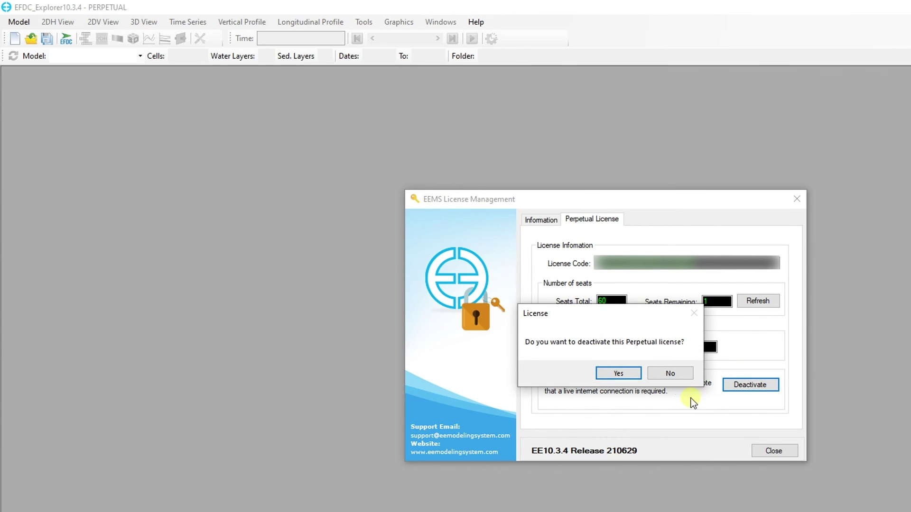
pyautogui.click(634, 375)
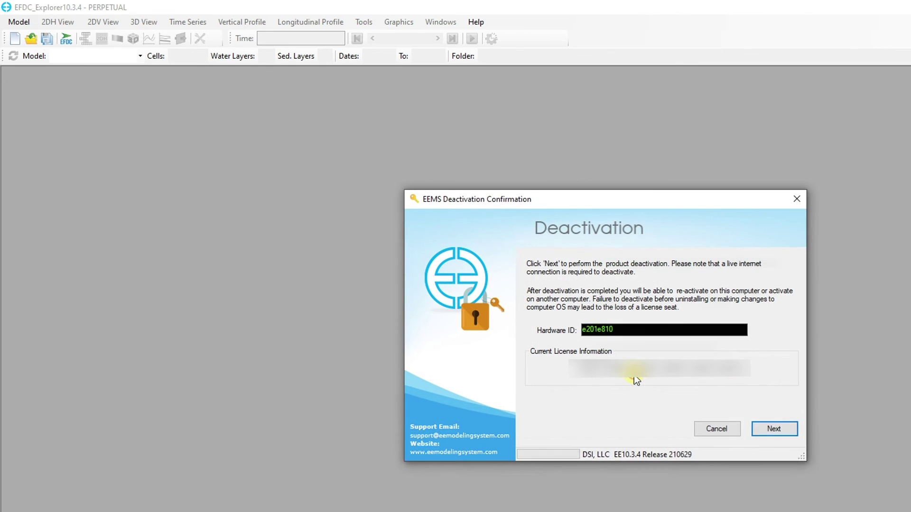
pyautogui.click(761, 429)
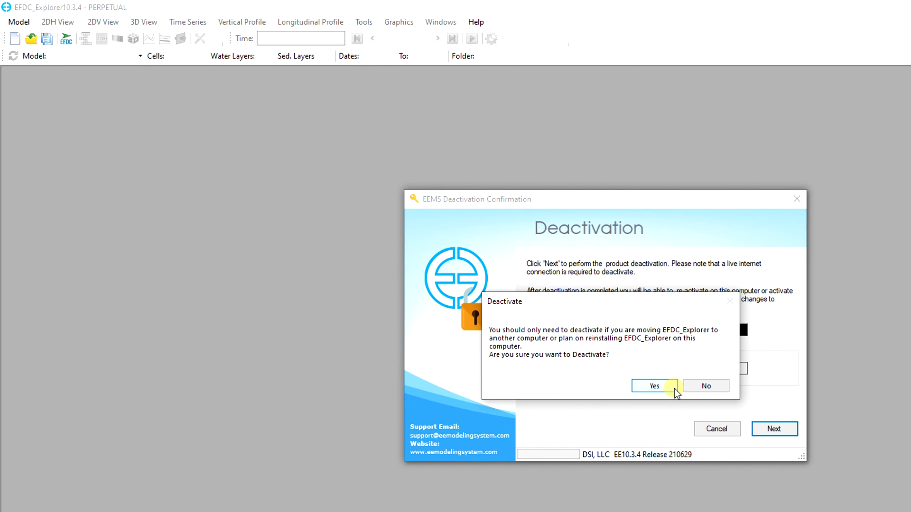
pyautogui.click(674, 388)
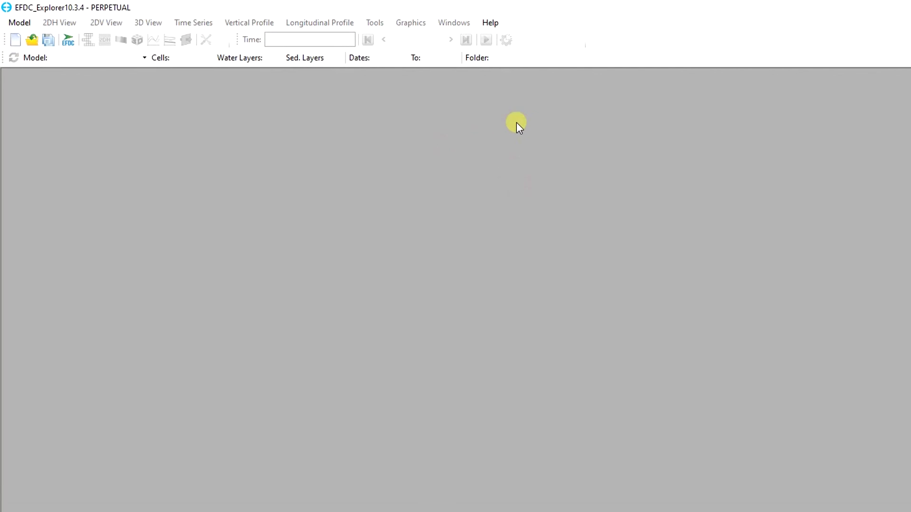
# Request removal of the dongle license from License Management's Perpetual License tab
pyautogui.click(494, 22)
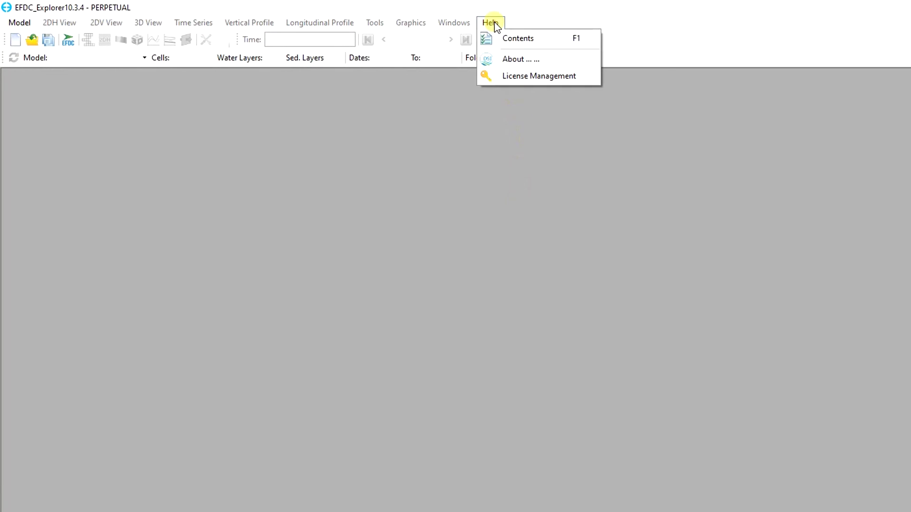
pyautogui.click(528, 85)
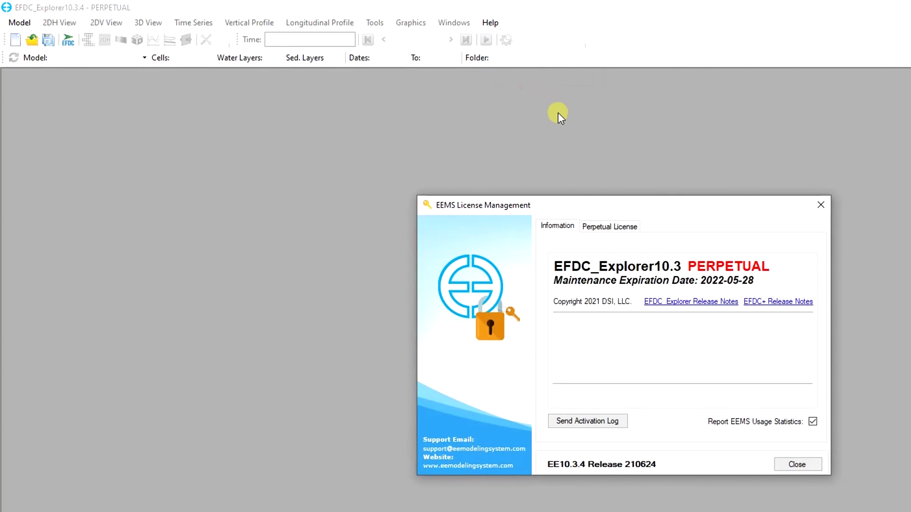
pyautogui.click(614, 228)
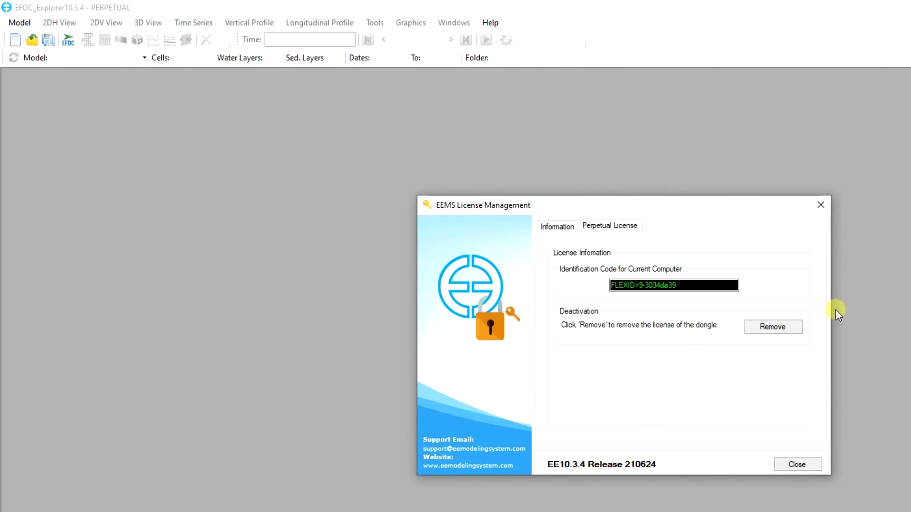
pyautogui.click(779, 332)
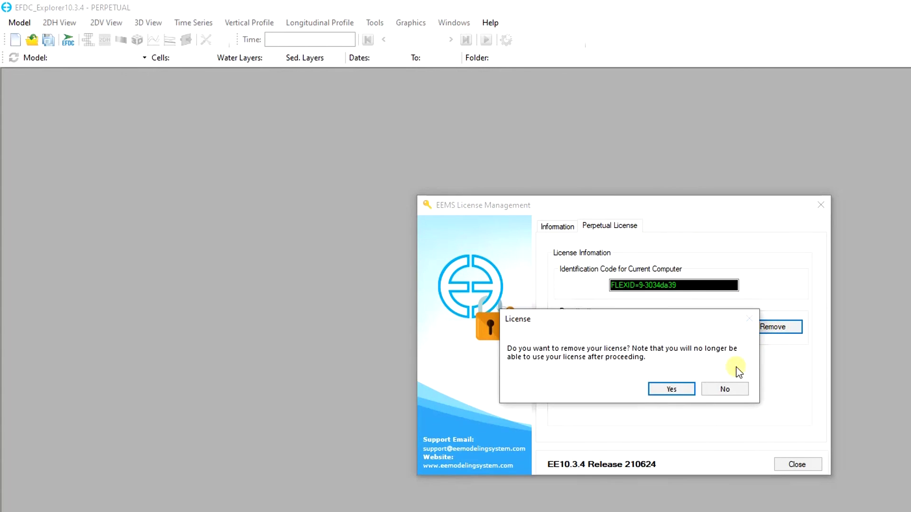